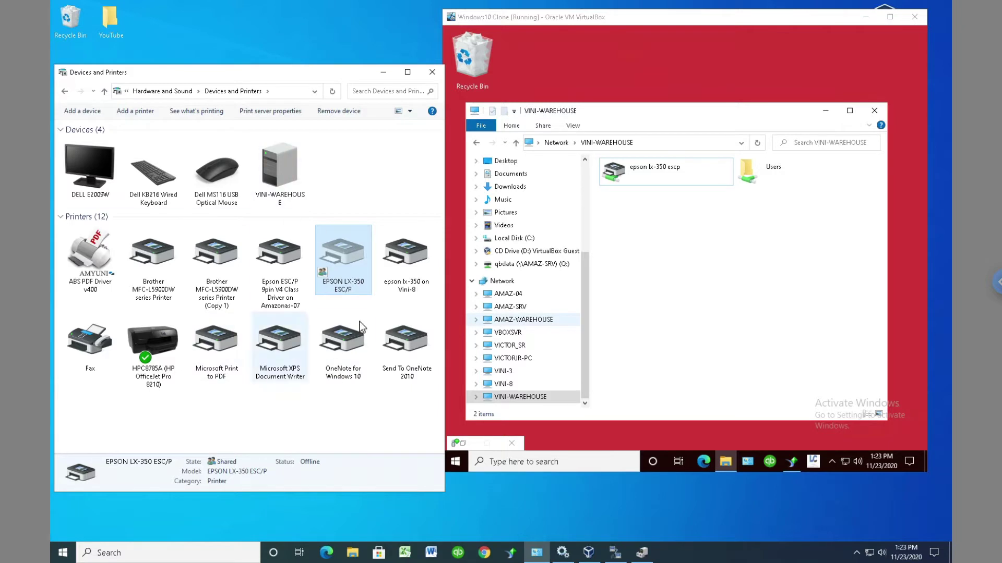
# - Review the sharing settings in the EPSON LX-350 printer's properties
pyautogui.moveTo(345, 288)
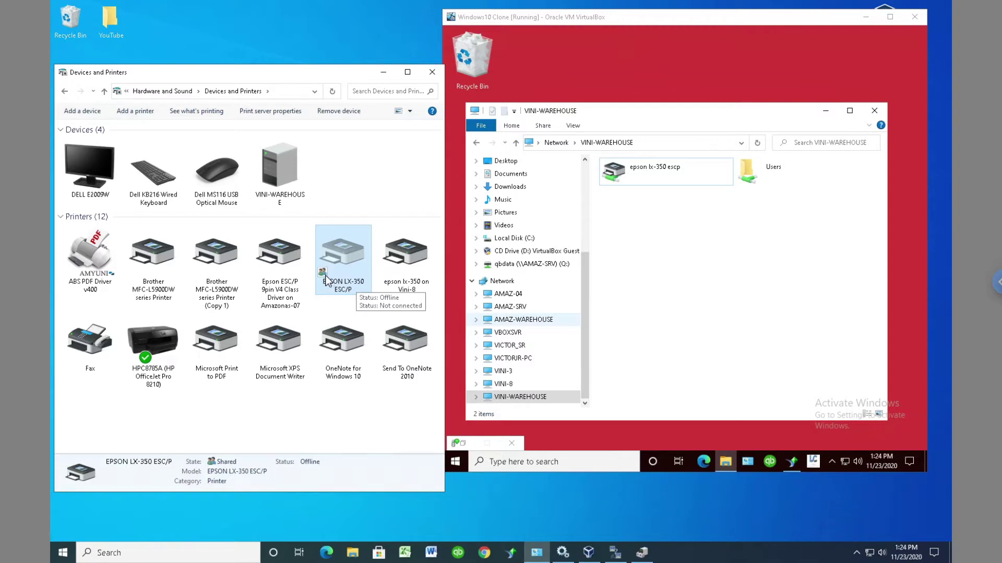
pyautogui.rightClick(342, 256)
pyautogui.click(310, 293)
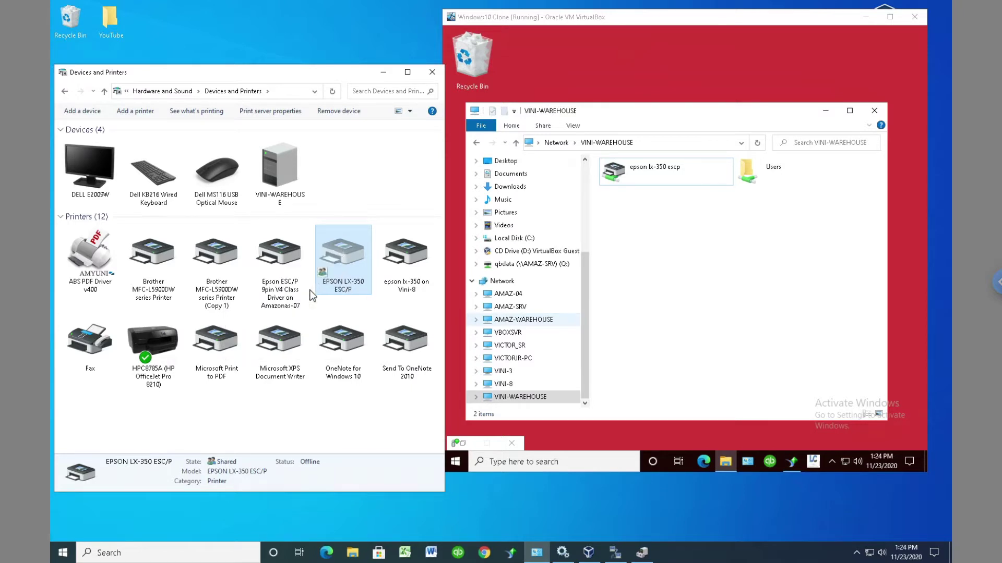
pyautogui.click(383, 290)
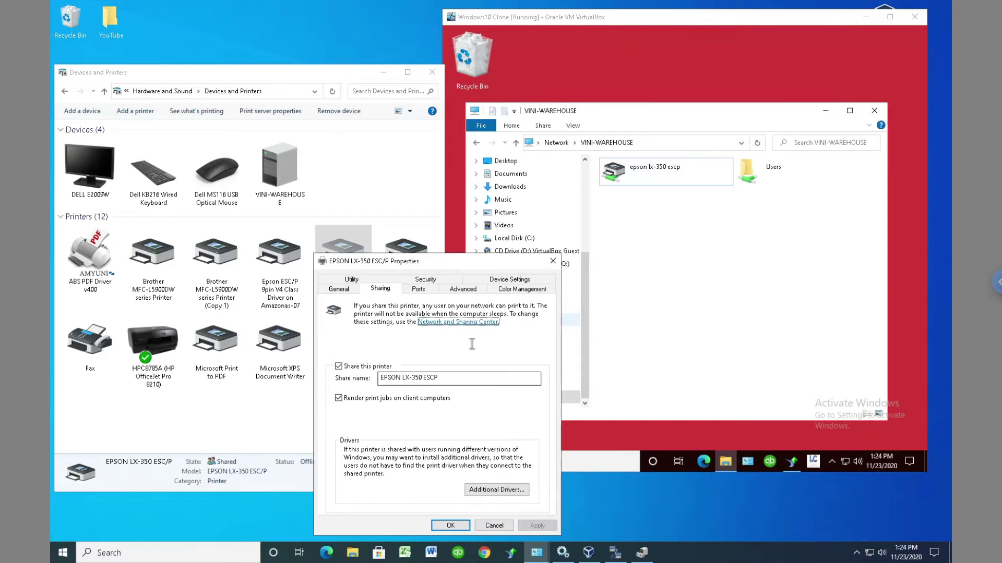
pyautogui.click(553, 261)
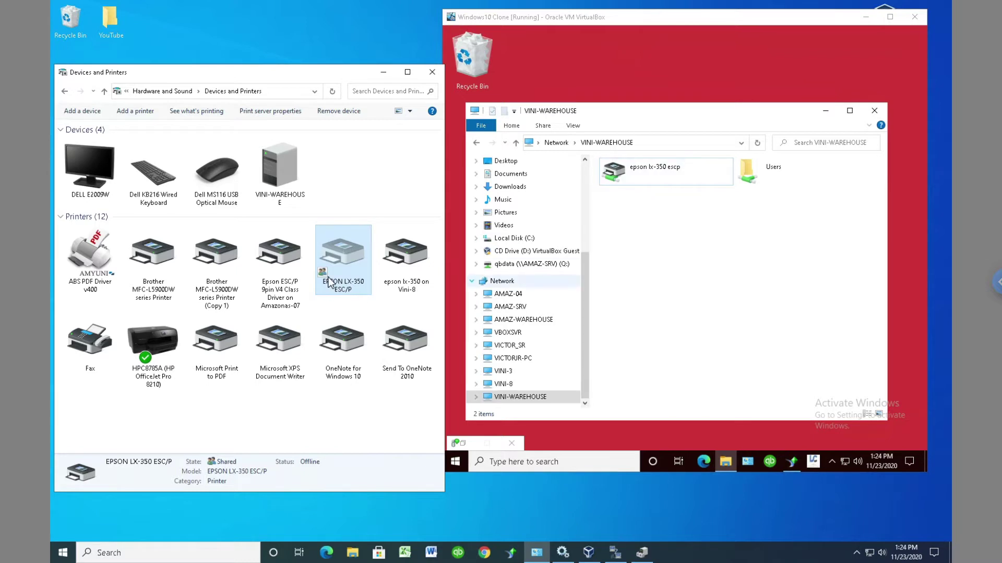
# - Try connecting to the shared EPSON LX-350 ESCP printer and dismiss the cannot-connect error
pyautogui.click(665, 175)
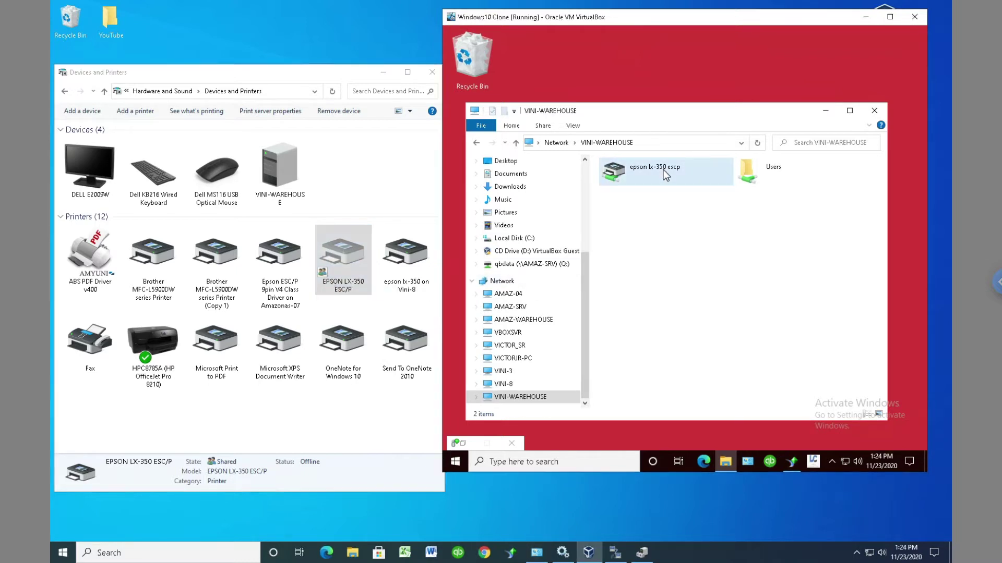
pyautogui.rightClick(666, 174)
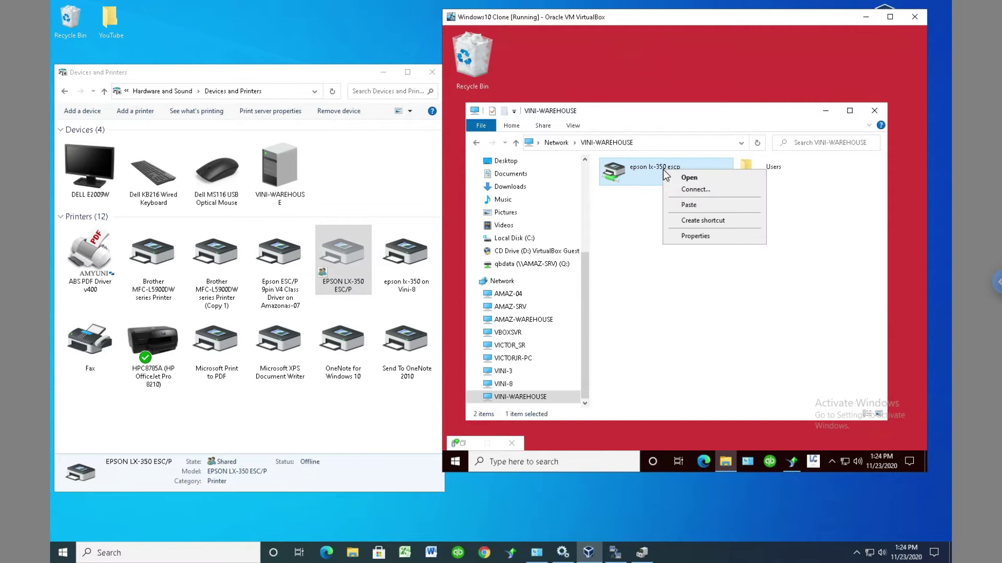
pyautogui.click(696, 190)
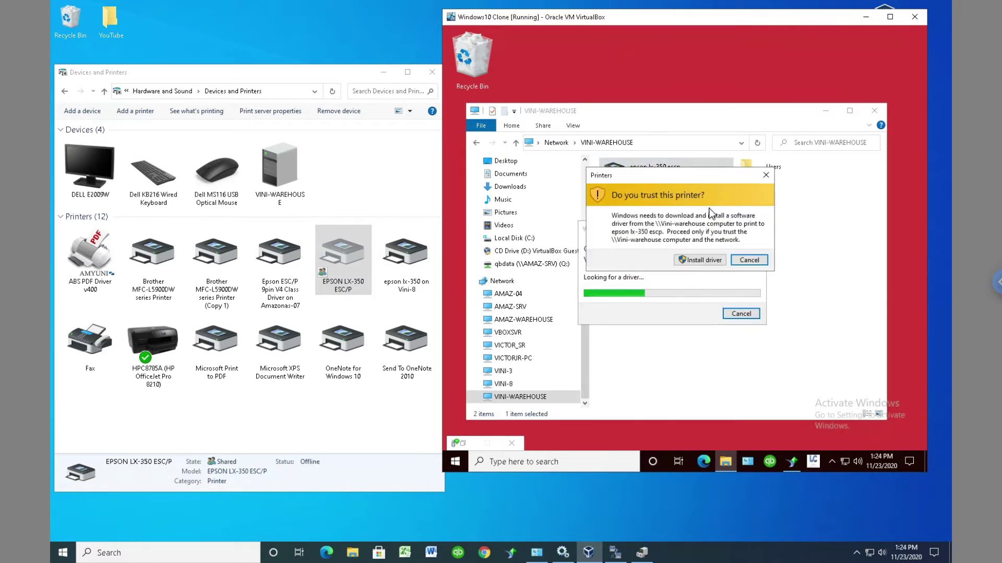
pyautogui.click(708, 261)
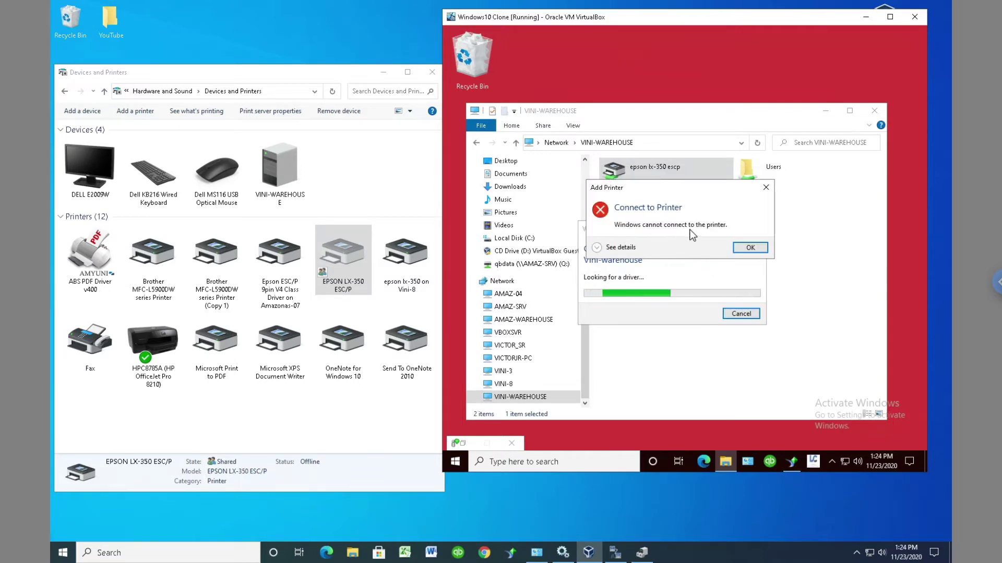
pyautogui.click(751, 249)
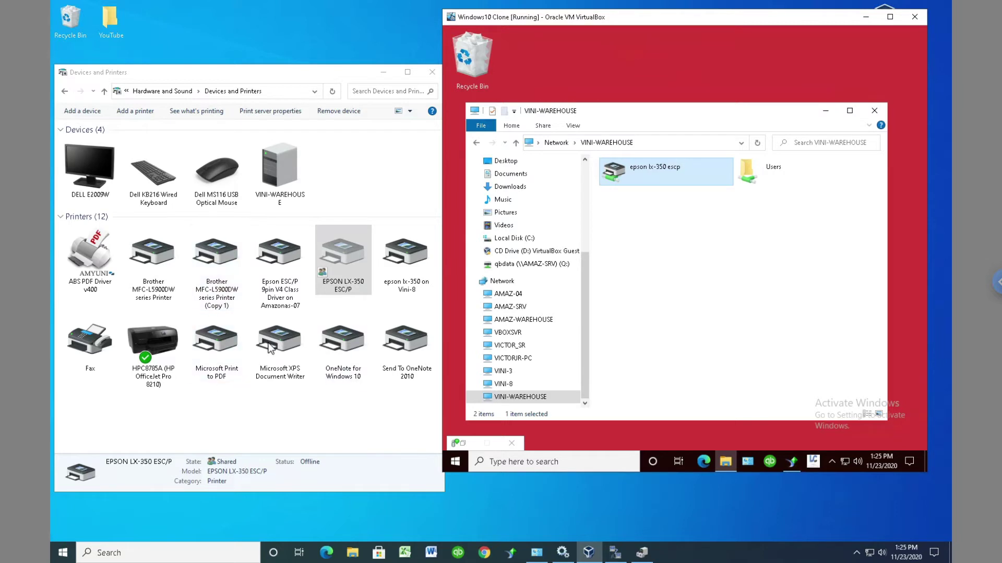
# - Launch Registry Editor with admin approval and expand the Version-4 print drivers key
pyautogui.click(173, 554)
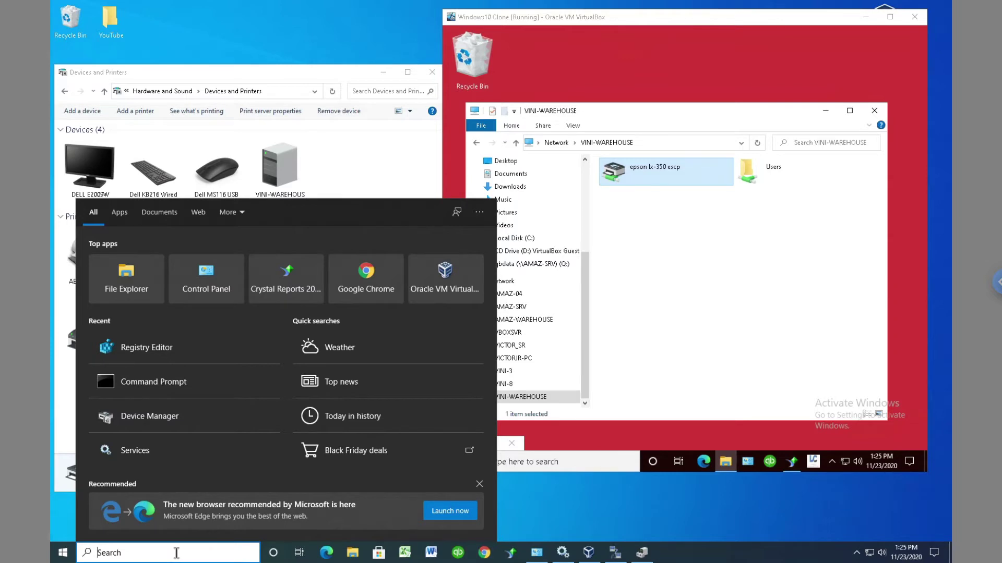
pyautogui.click(190, 347)
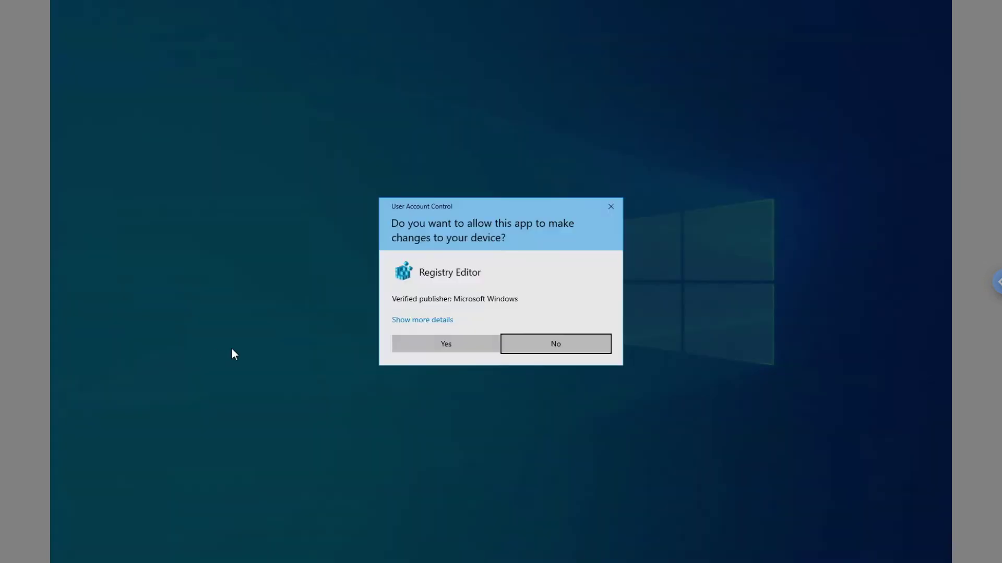
pyautogui.click(431, 350)
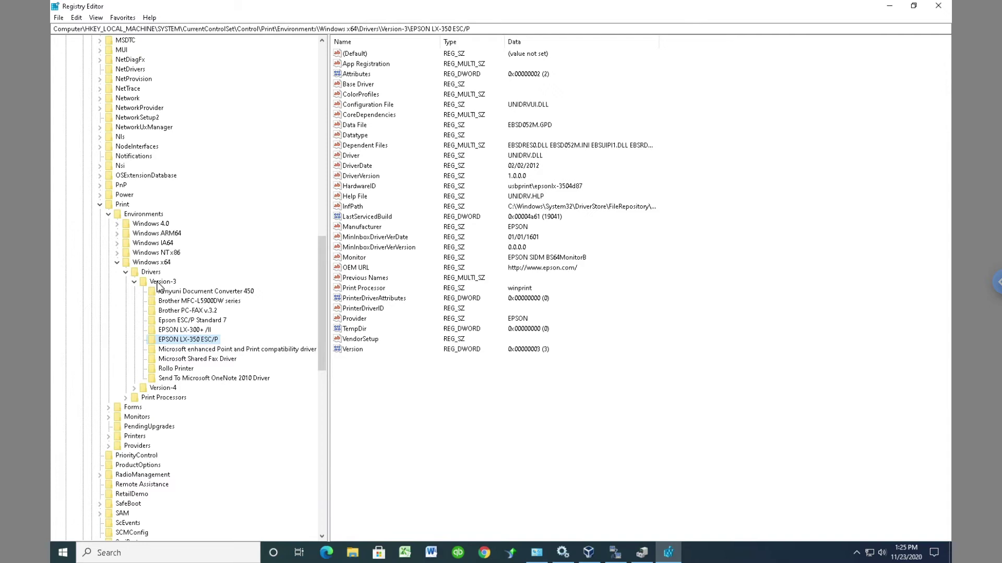
pyautogui.click(133, 388)
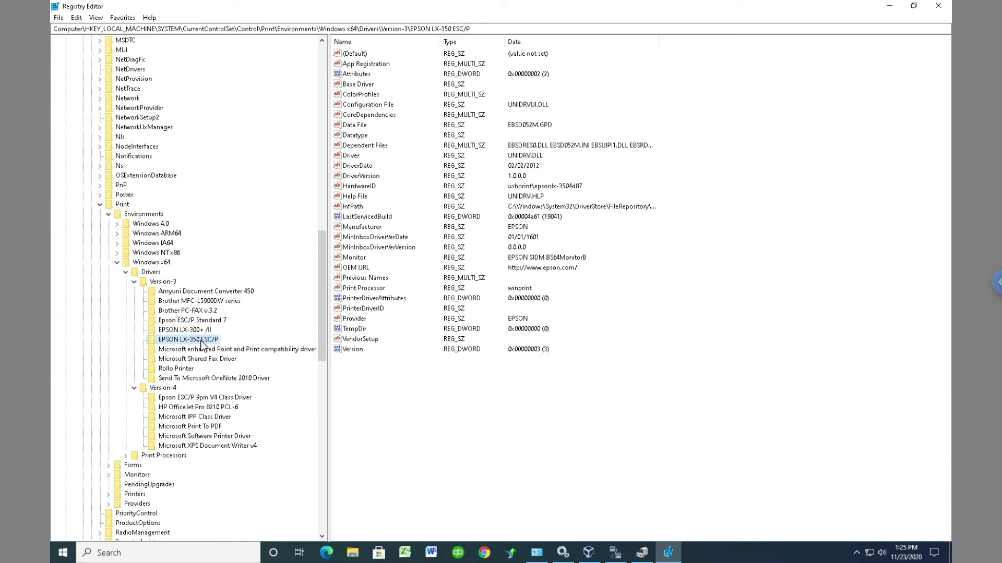
# - Change PrinterDriverAttributes value data to 1 for the EPSON LX-350 ESC/P driver, then close Registry Editor
pyautogui.click(402, 303)
pyautogui.doubleClick(402, 304)
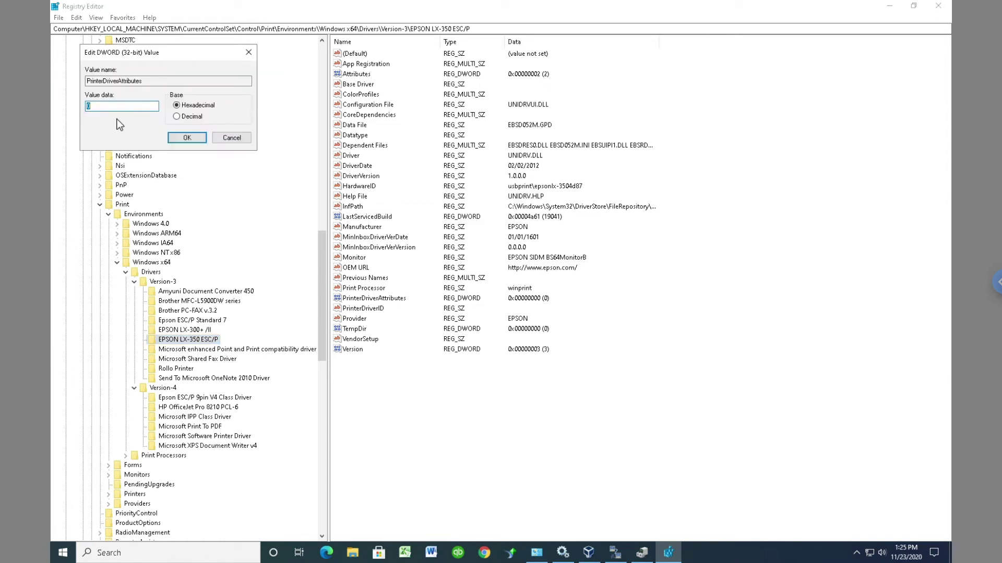
pyautogui.write('1')
pyautogui.click(187, 138)
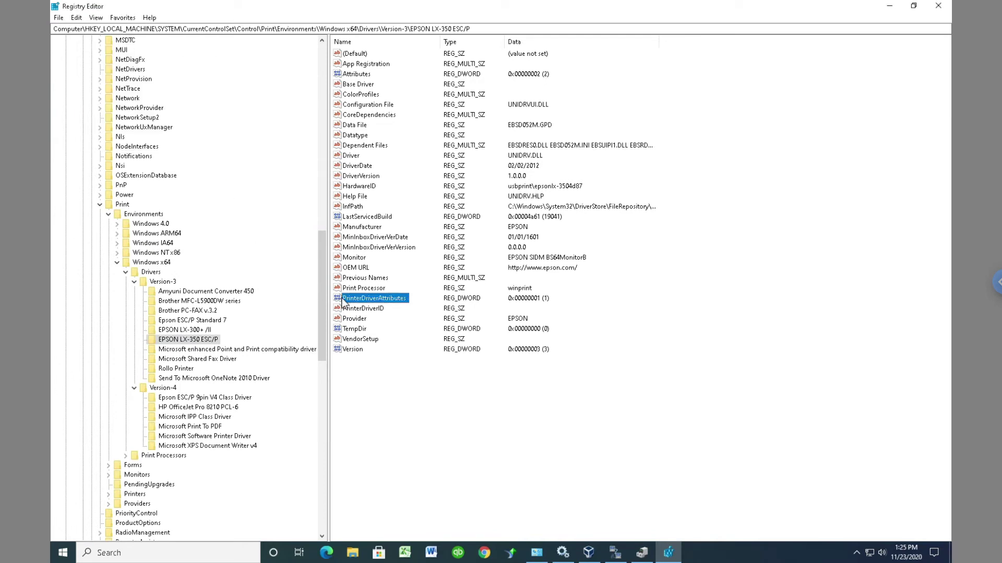
pyautogui.click(938, 6)
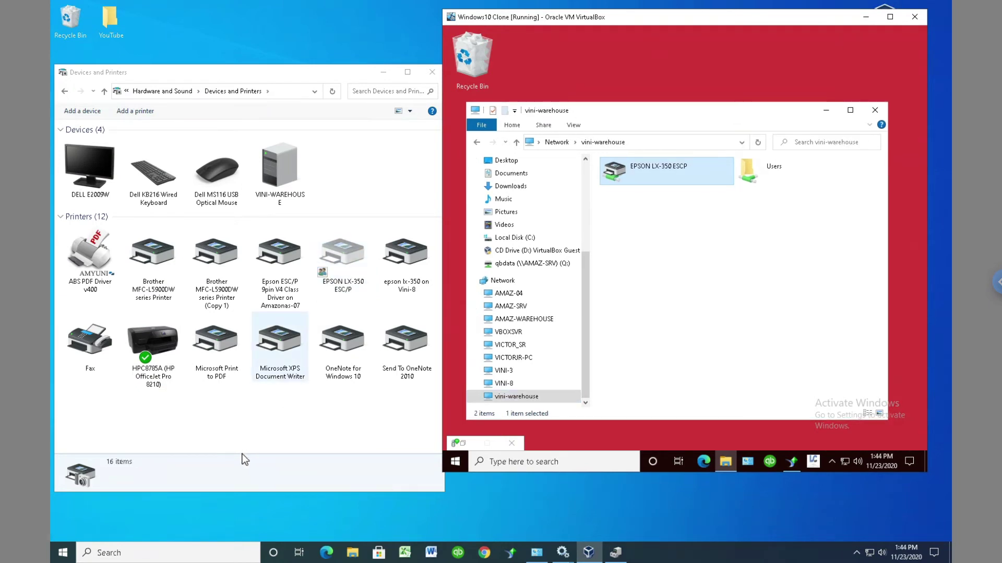
# - Open the Services console with a 'serv' search and jump to services starting with P
pyautogui.click(158, 553)
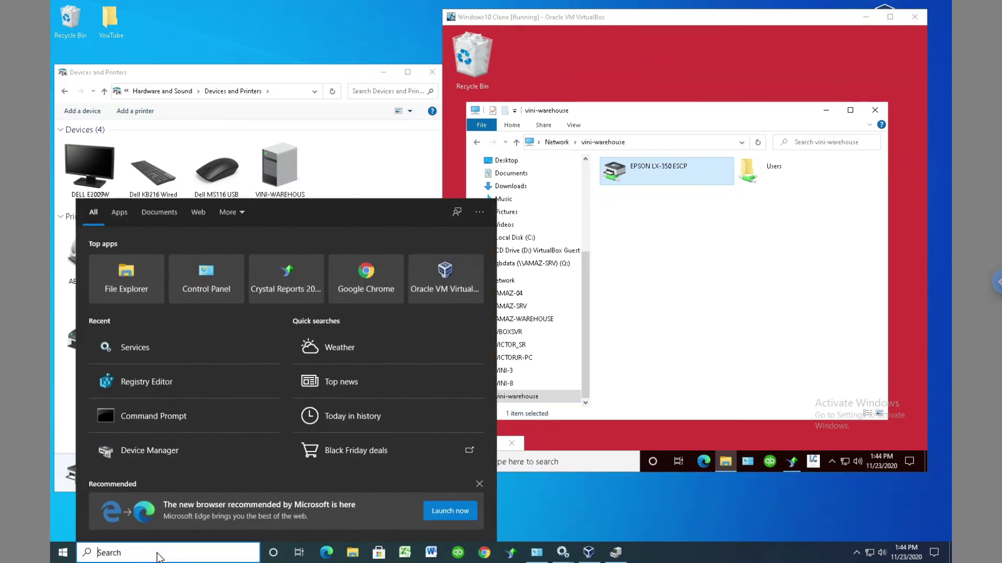
pyautogui.write('serv')
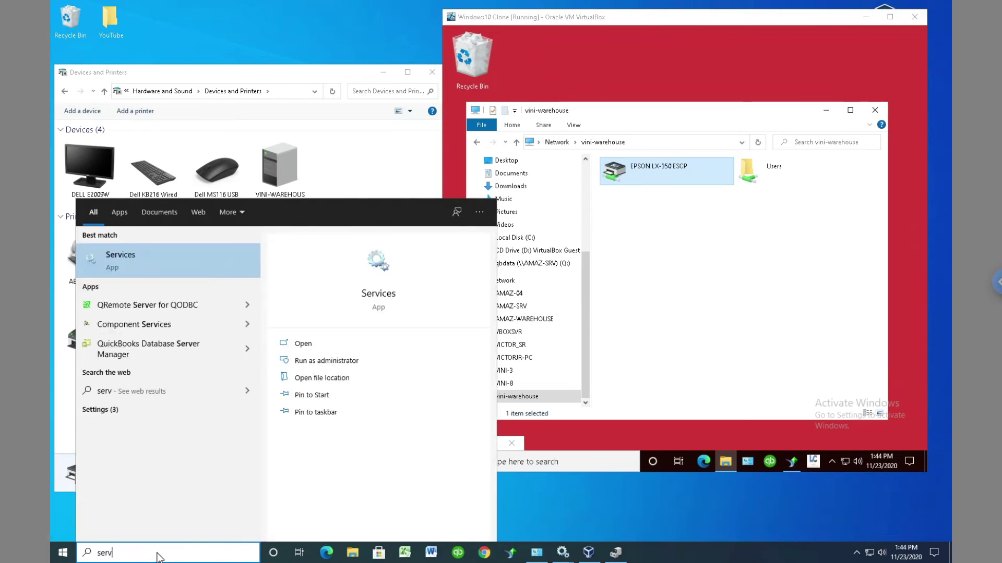
pyautogui.press('Return')
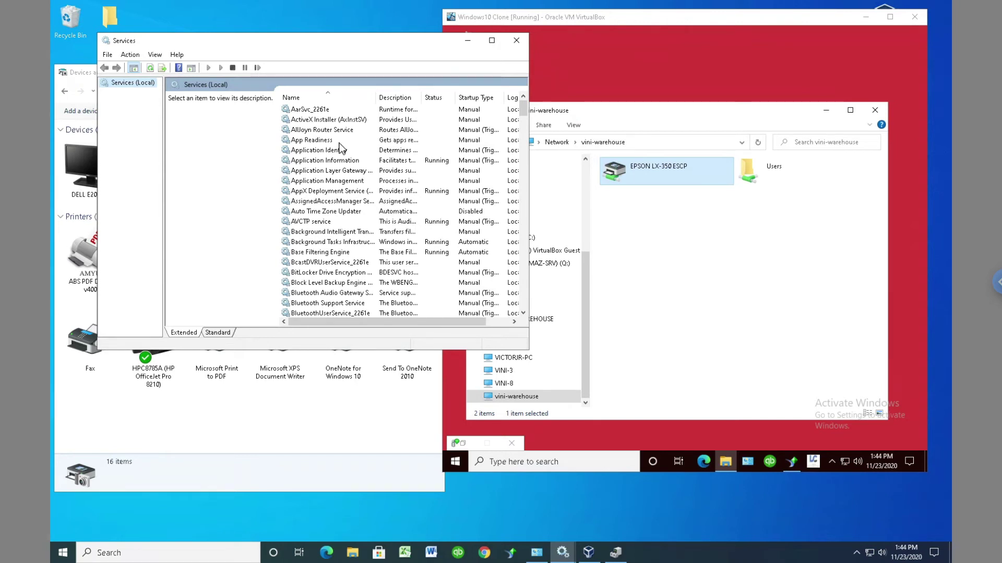
pyautogui.click(305, 163)
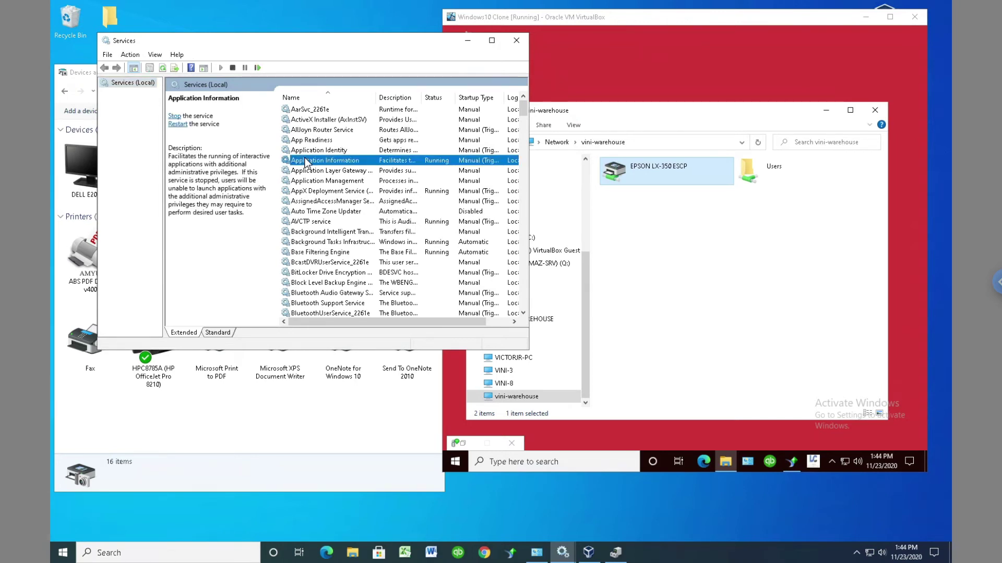
pyautogui.press('p')
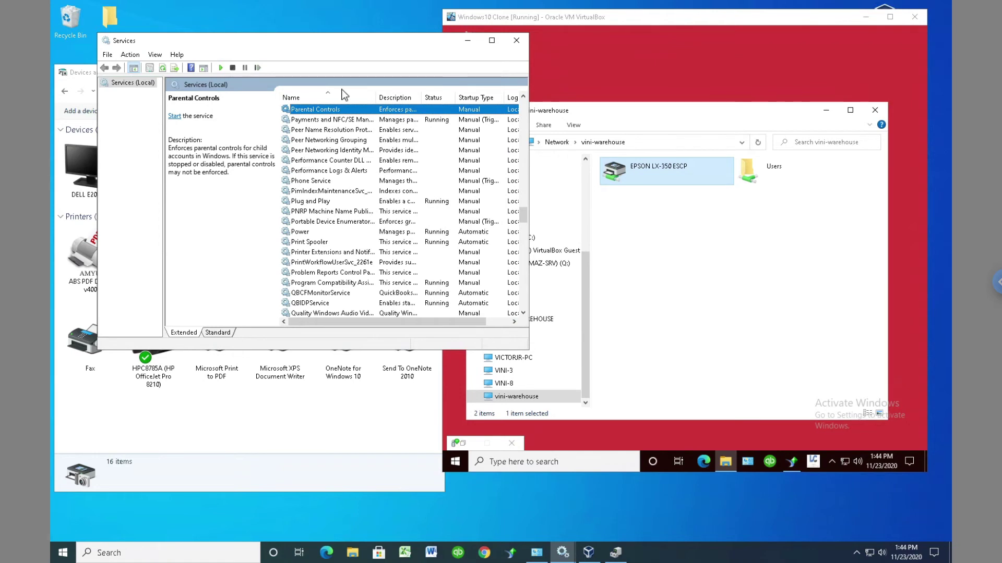
# - Stop the Print Spooler service, then start it again
pyautogui.rightClick(322, 243)
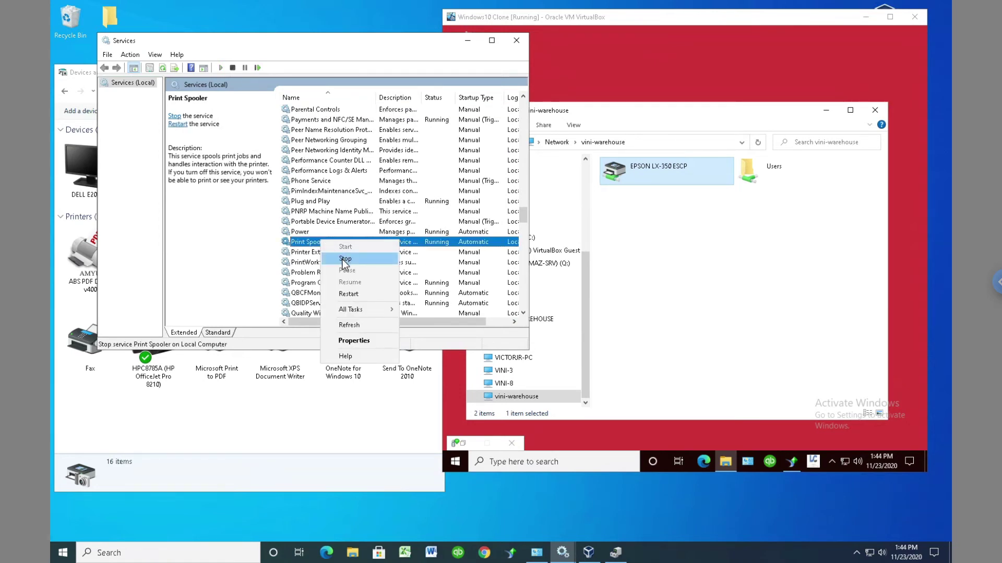
pyautogui.click(344, 260)
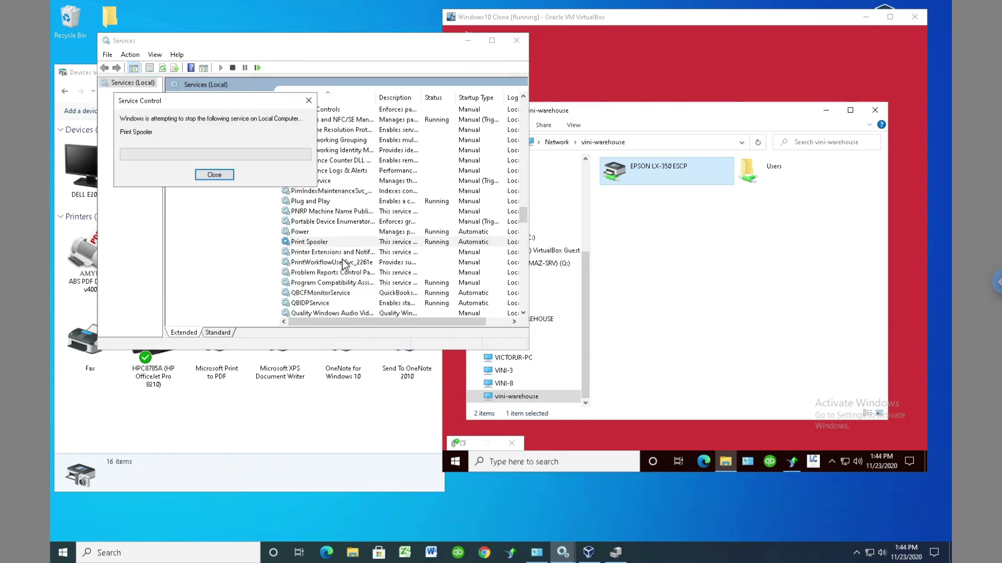
pyautogui.rightClick(330, 243)
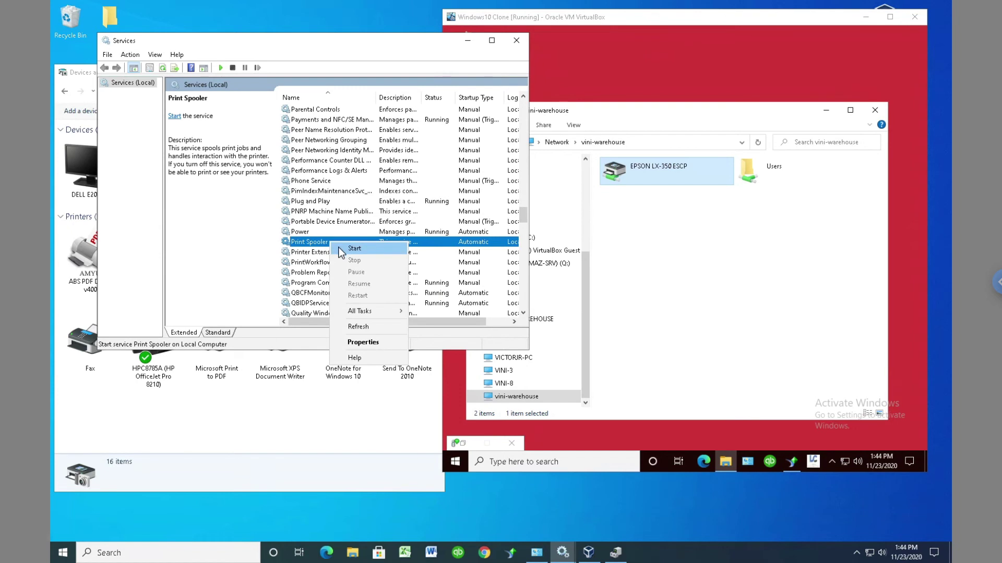
pyautogui.click(348, 248)
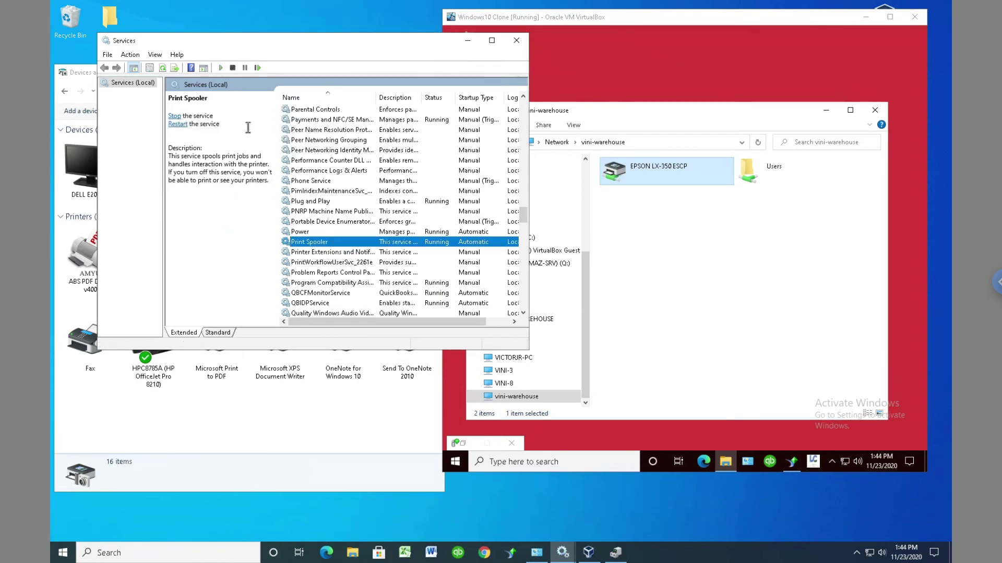
# - In the VM's File Explorer, choose Connect on the EPSON LX-350 ESCP share on vini-warehouse
pyautogui.click(702, 281)
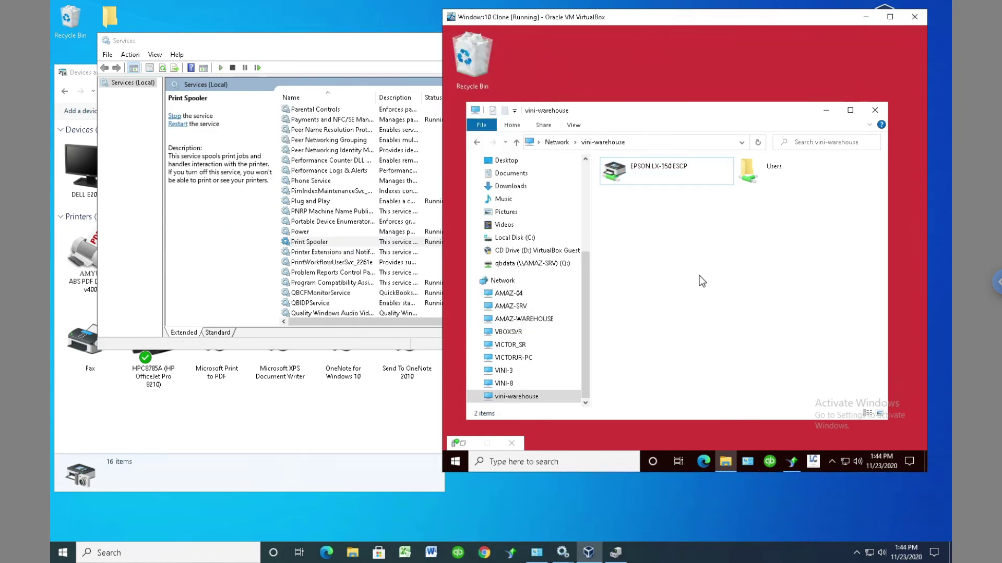
pyautogui.click(655, 181)
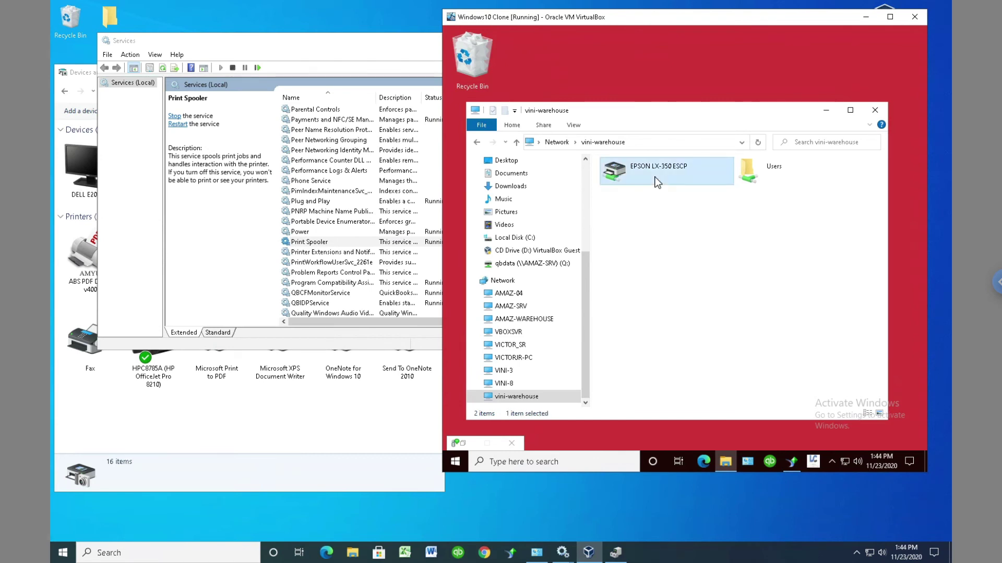
pyautogui.rightClick(655, 180)
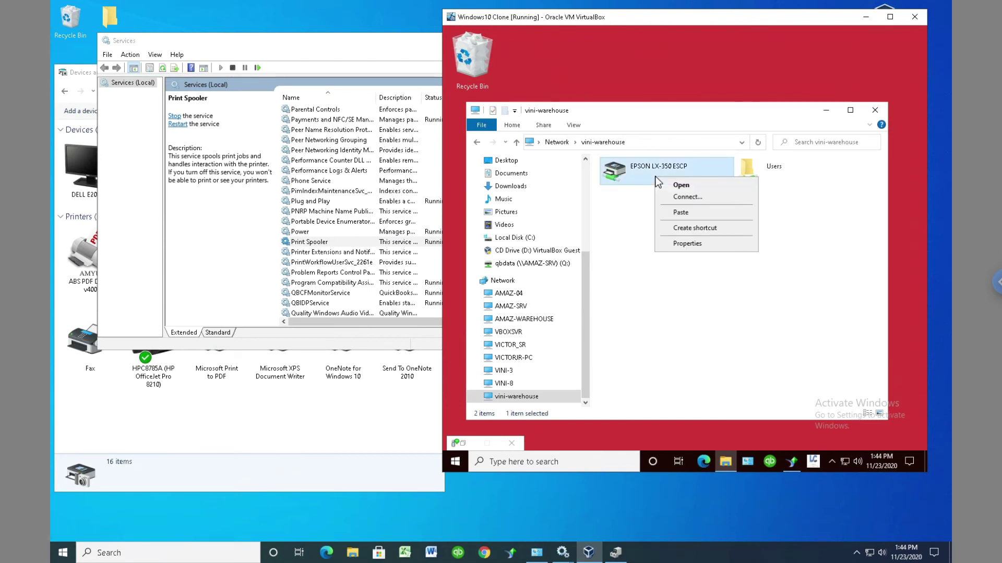
pyautogui.click(693, 197)
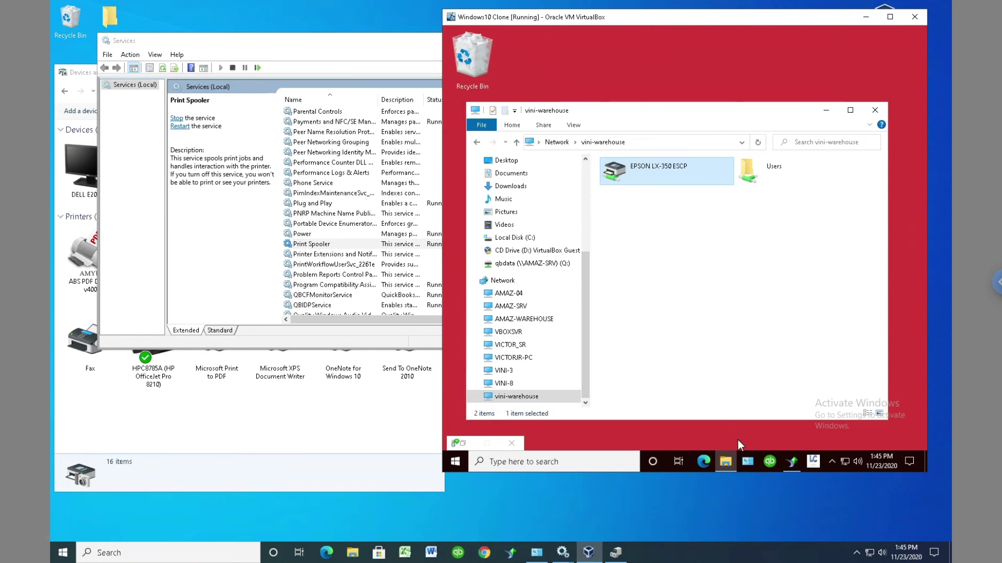
# - Show Devices and Printers in the VM's Control Panel and check the EPSON LX-350 ESC/P status
pyautogui.click(748, 463)
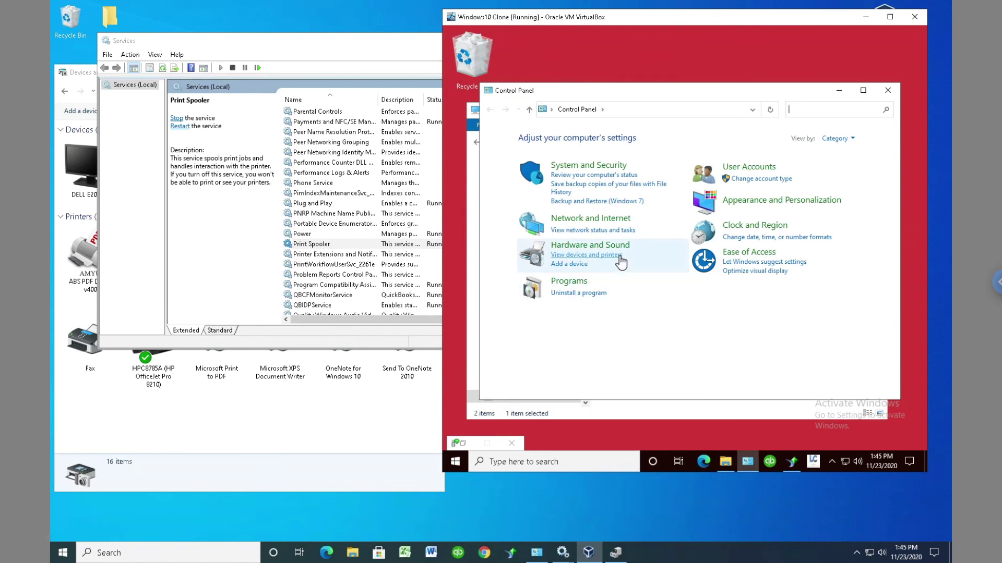
pyautogui.click(620, 255)
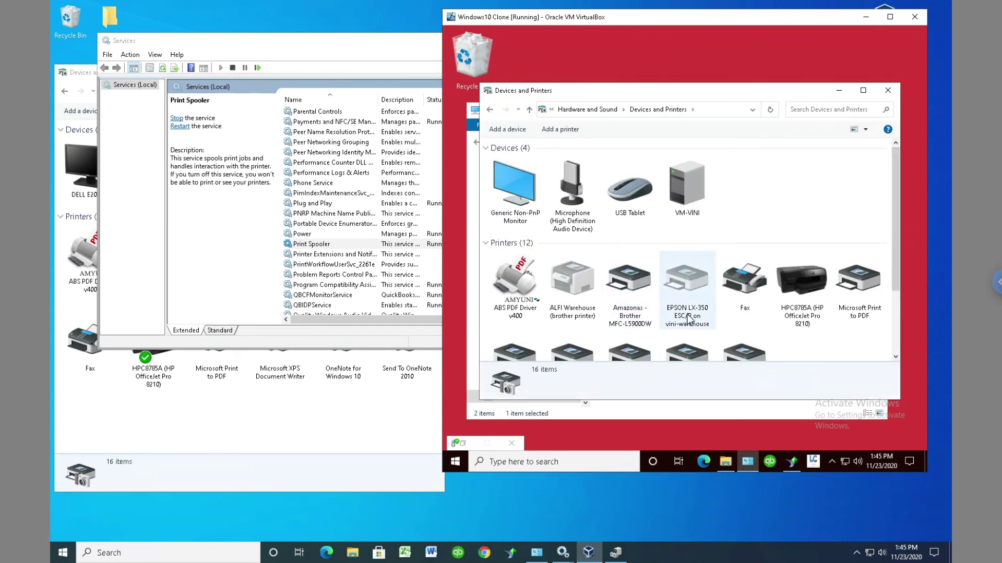
pyautogui.moveTo(690, 295)
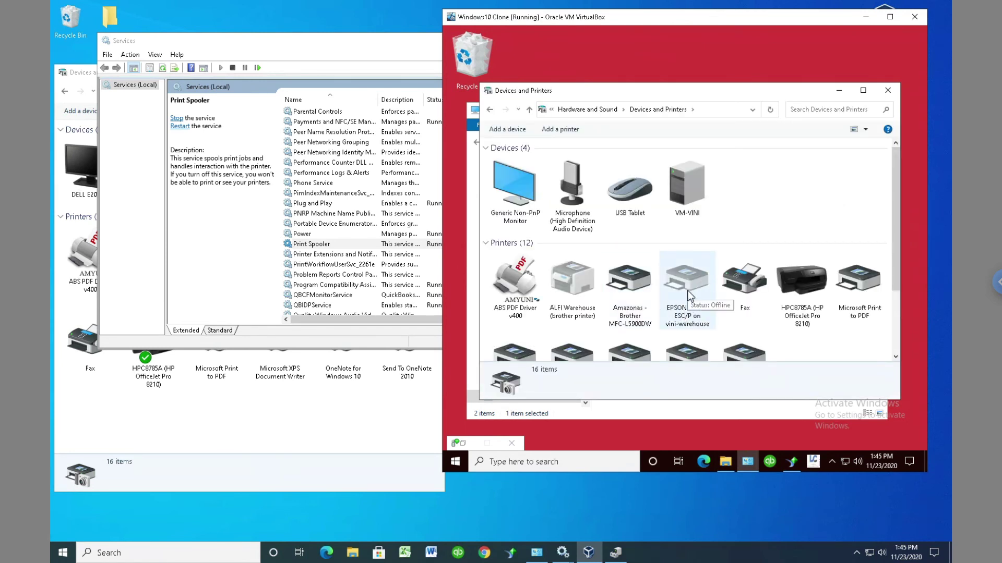